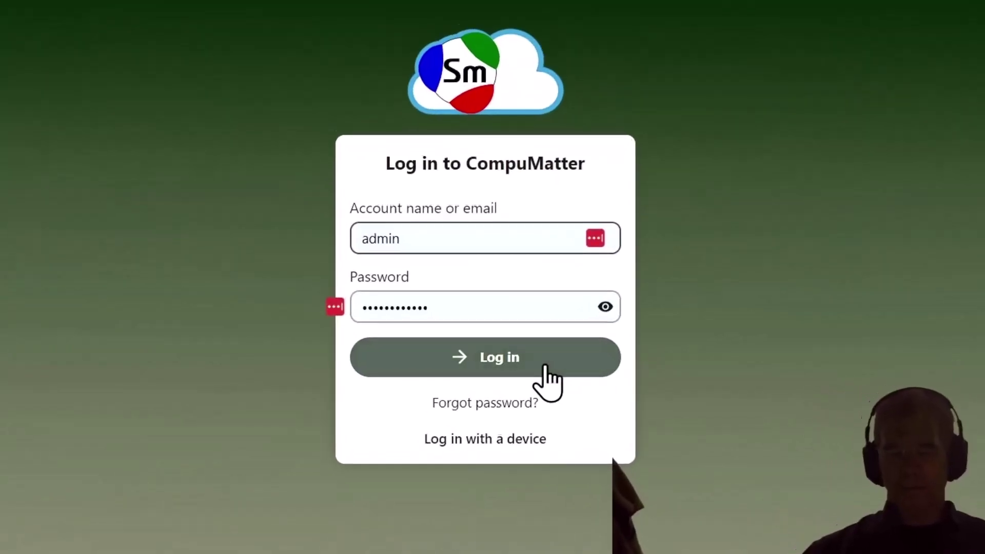
# Sign in as administrator and find the LDAP user and group backend settings by searching 'ldap'.
pyautogui.click(541, 363)
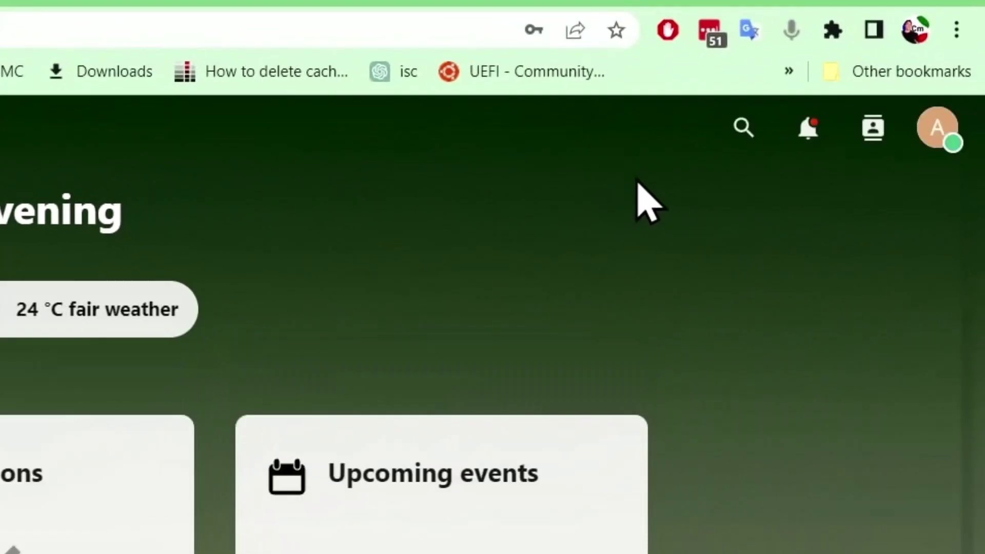
pyautogui.hotkey('ctrl', 'f')
pyautogui.write('ldap')
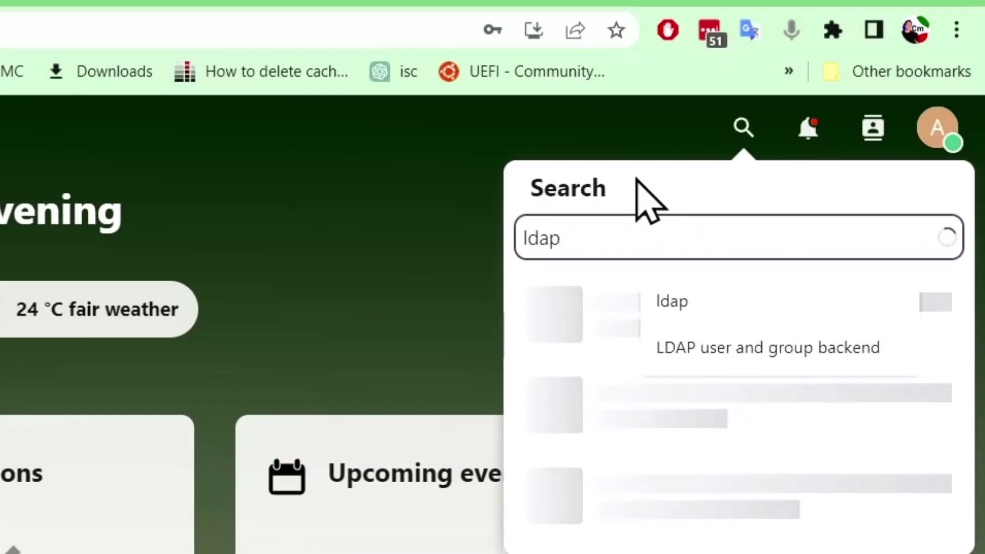
pyautogui.click(589, 385)
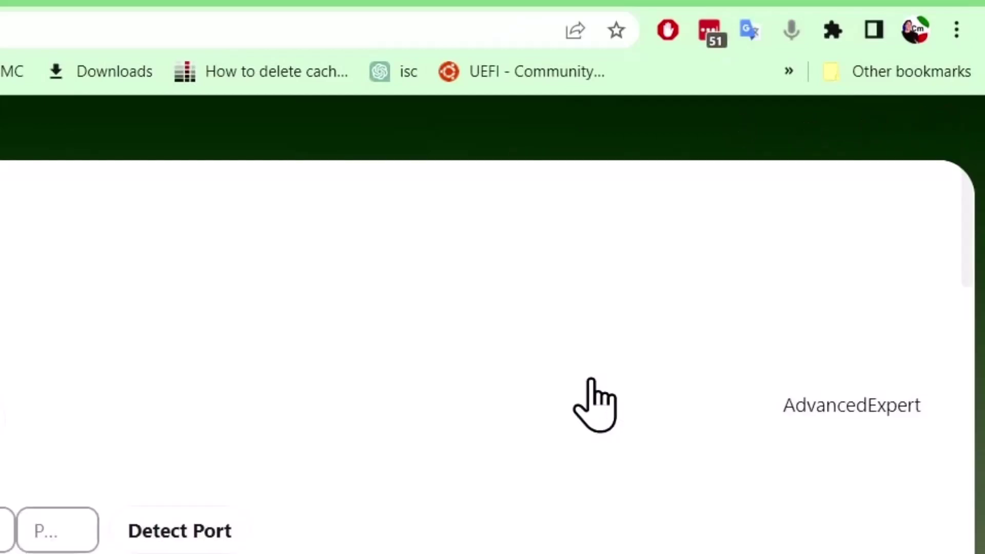
# Show the Advanced LDAP settings and expand Directory Settings.
pyautogui.click(779, 303)
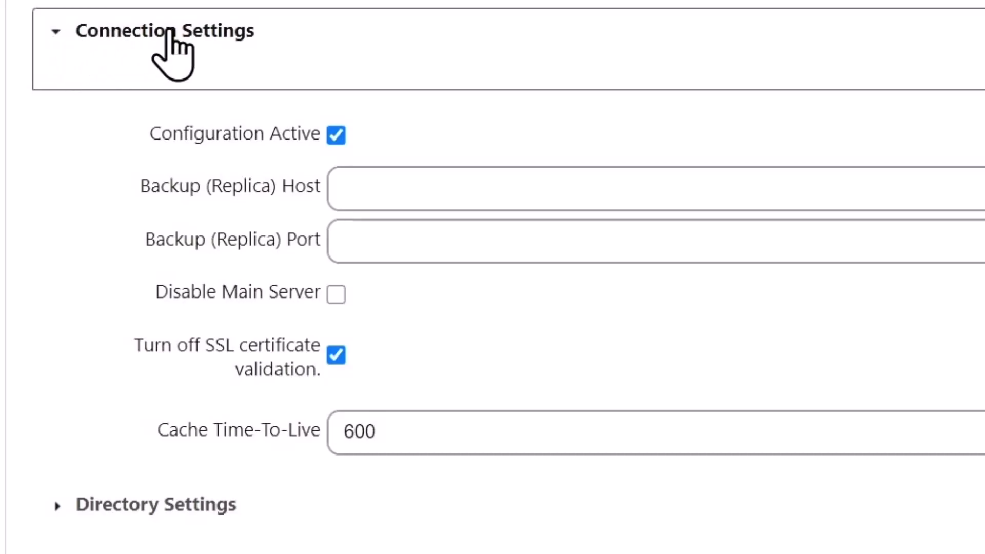
pyautogui.click(163, 506)
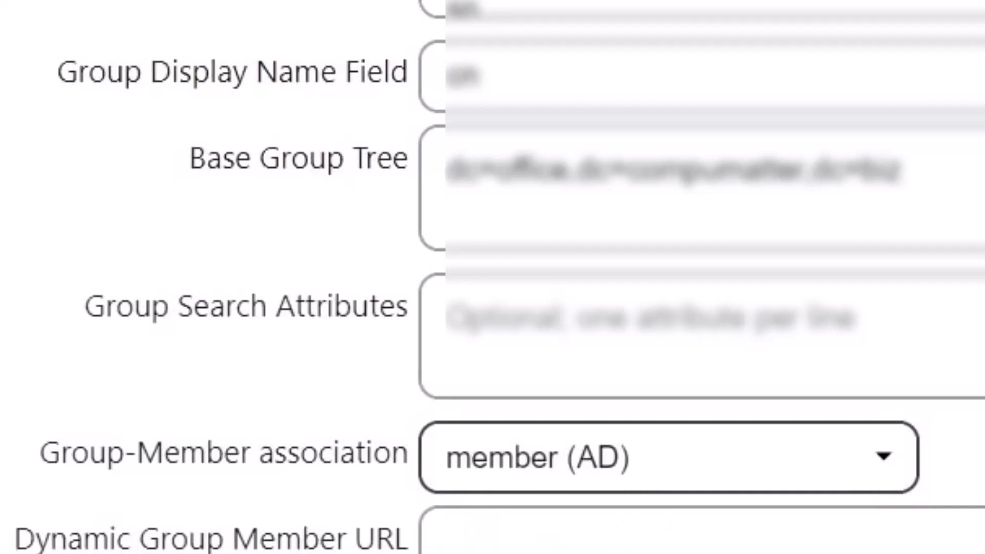
pyautogui.scroll(-5, 492, 277)
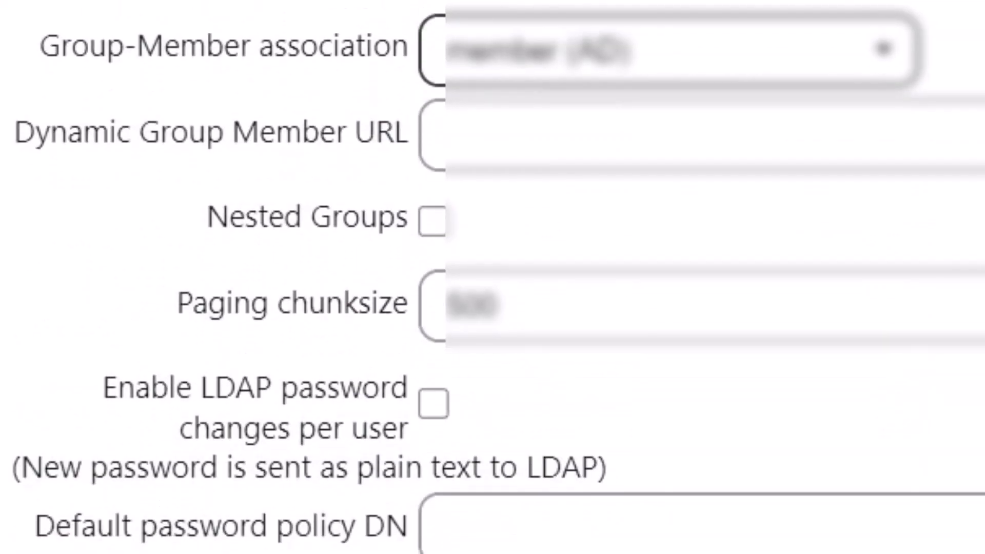
pyautogui.scroll(3, 493, 277)
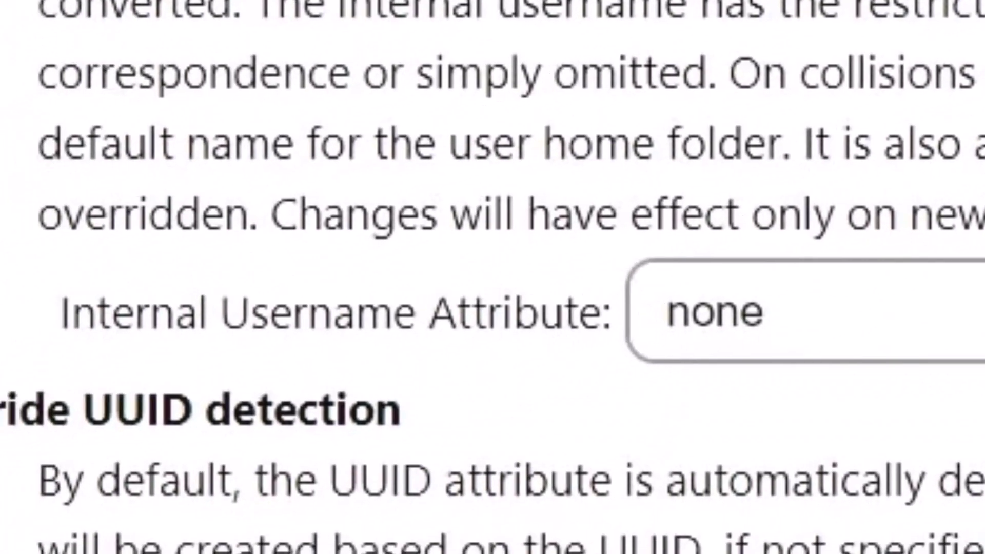
# Delete the 'none' value from the Internal Username Attribute in Expert settings.
pyautogui.moveTo(766, 312); pyautogui.dragTo(649, 312)
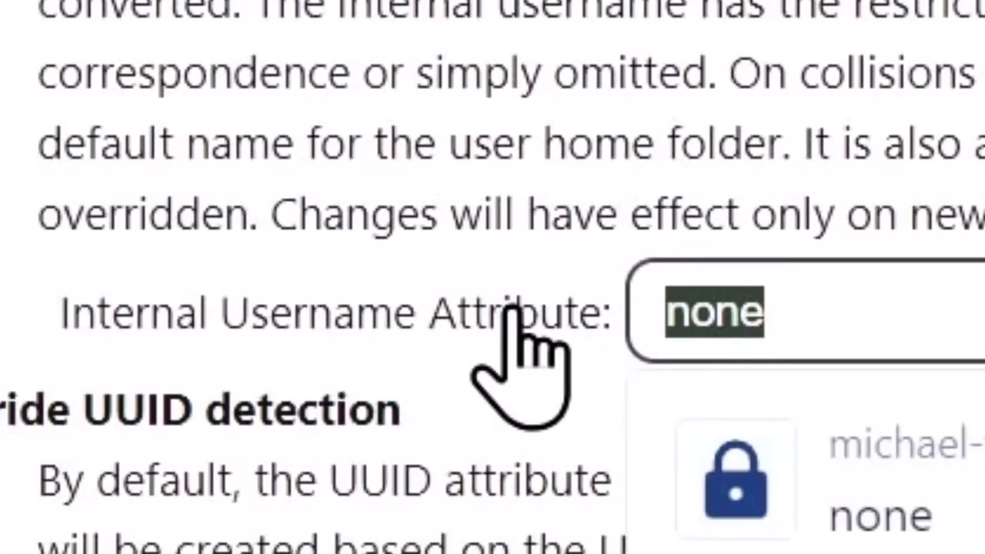
pyautogui.press('BackSpace')
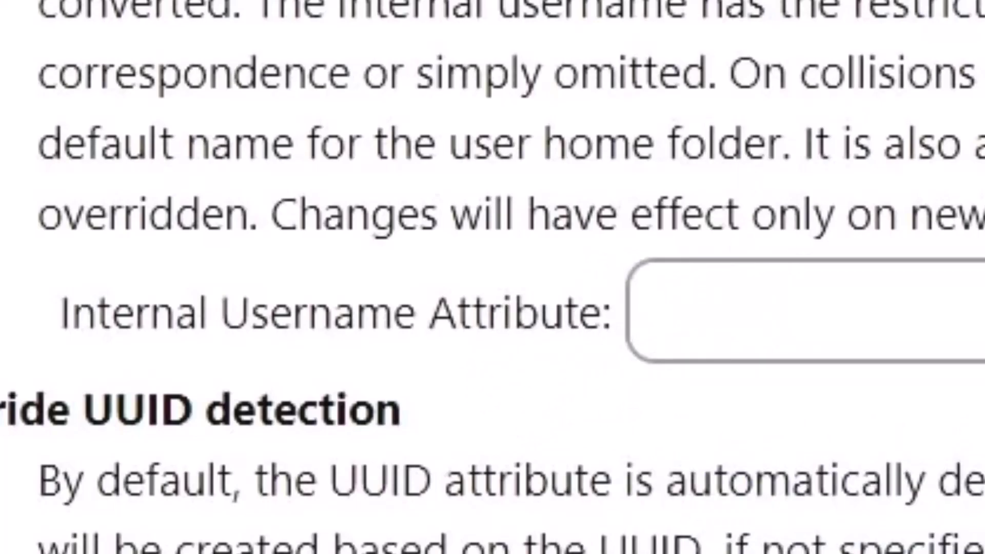
pyautogui.scroll(-3, 493, 278)
pyautogui.scroll(-3, 492, 277)
pyautogui.scroll(-3, 492, 277)
pyautogui.scroll(-2, 493, 277)
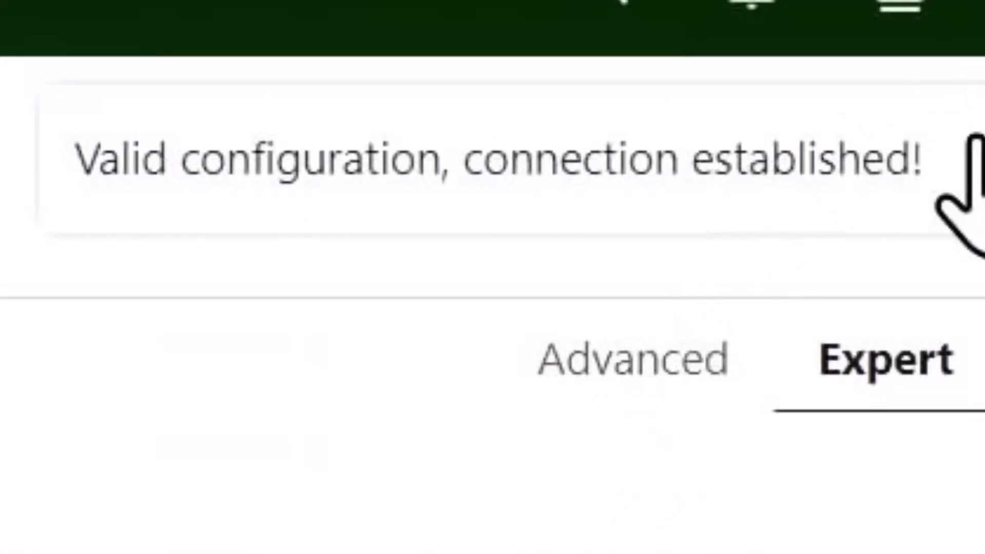
# Log out the administrator and sign in as the regular LDAP user.
pyautogui.click(978, 8)
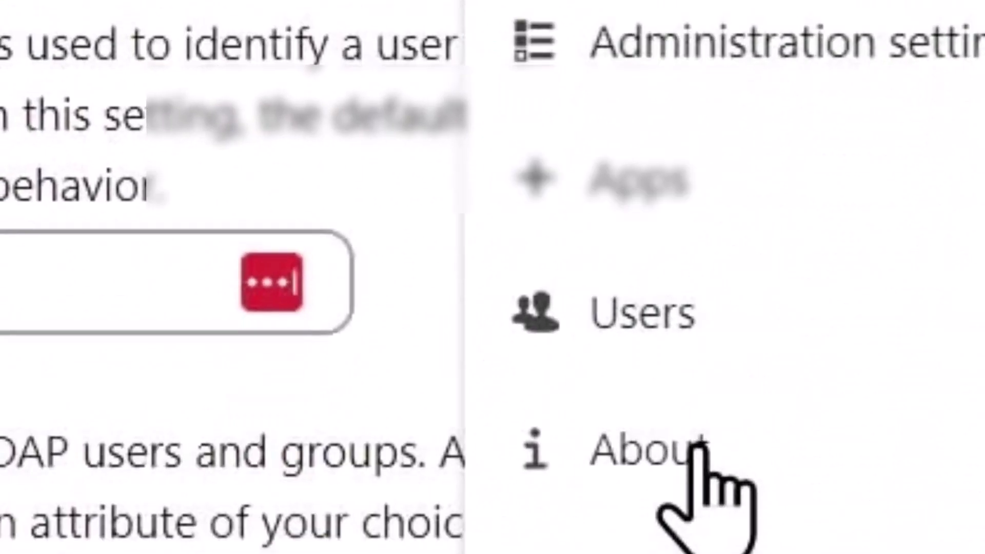
pyautogui.click(700, 436)
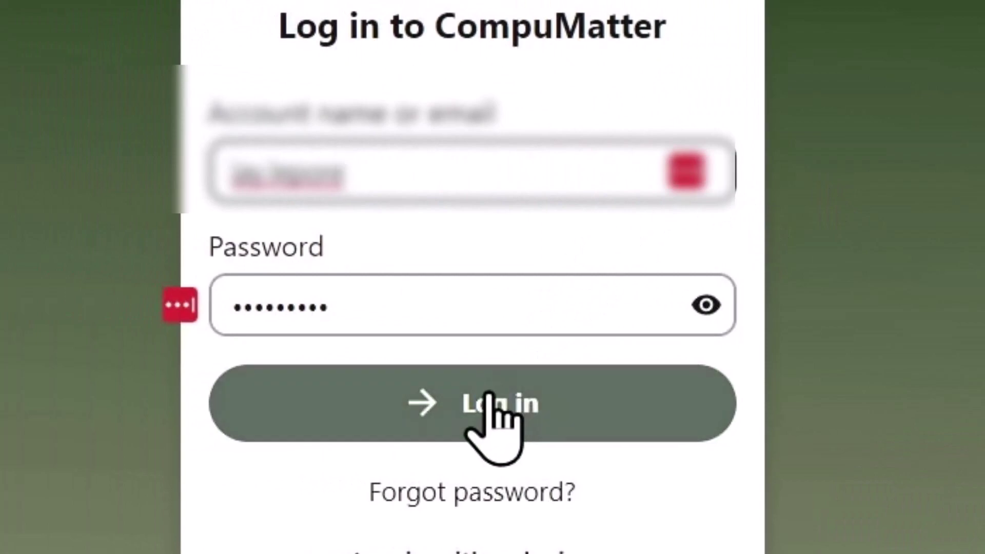
pyautogui.click(493, 416)
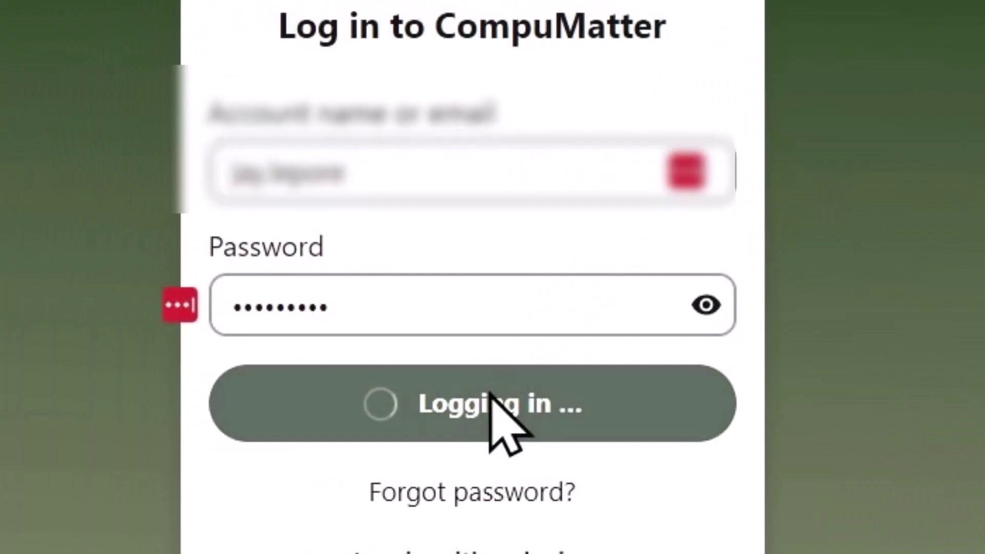